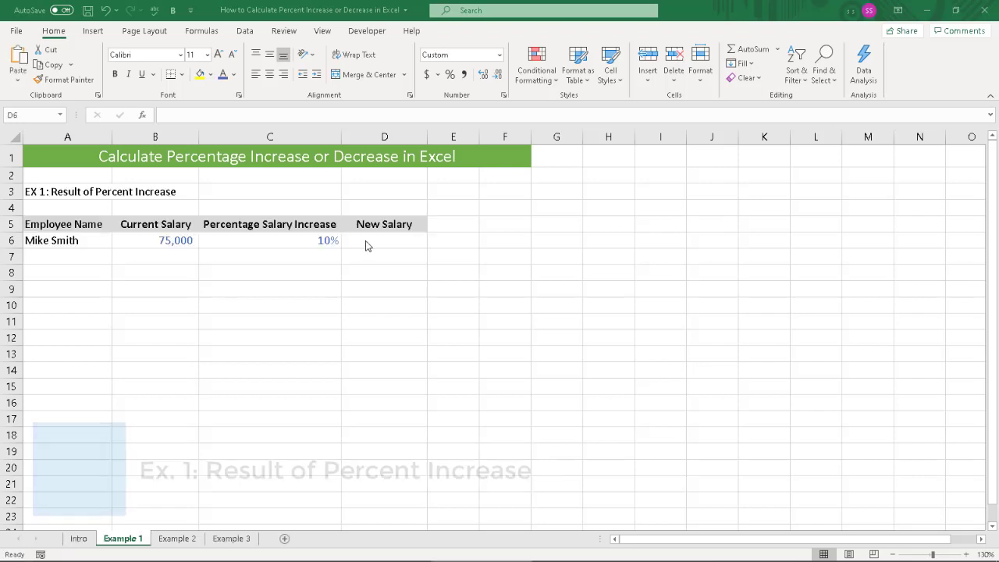
Step: Calculate the employee's new salary in cell D6 with the formula =B6*(1+C6)
{"action": "left_click", "coordinate": [372, 240]}
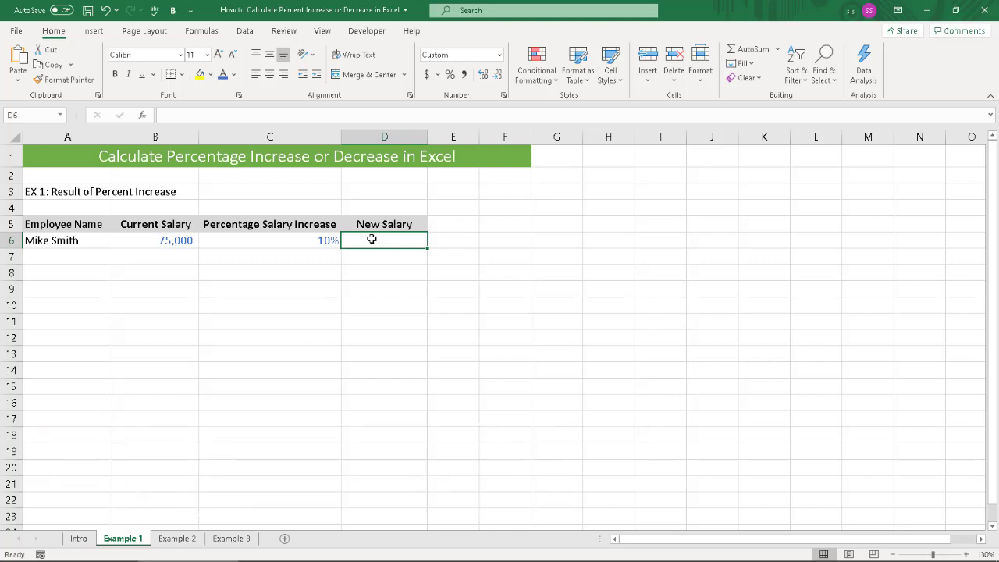
{"action": "key", "text": "Left"}
{"action": "key", "text": "Left"}
{"action": "key", "text": "Left"}
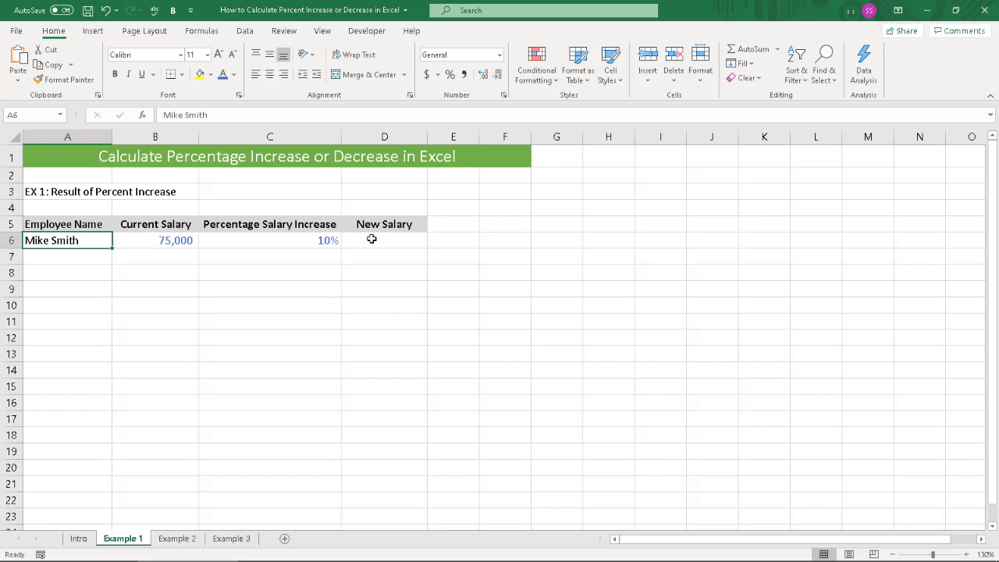
{"action": "key", "text": "Right"}
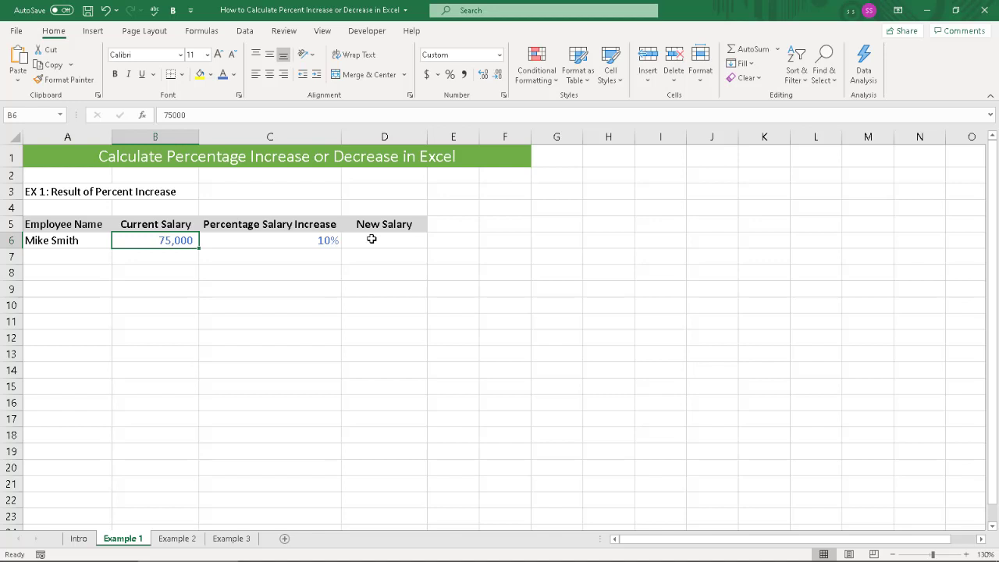
{"action": "key", "text": "Right"}
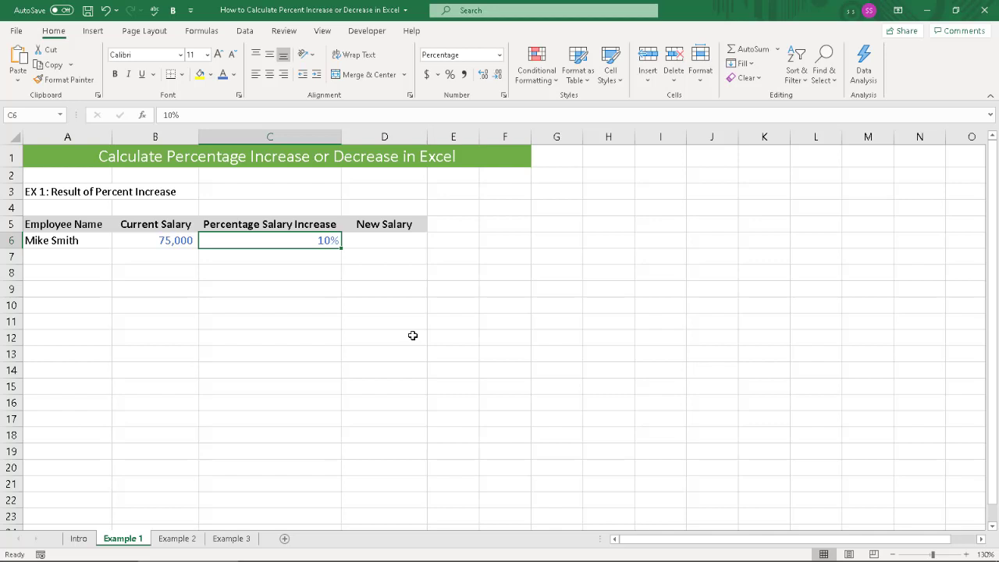
{"action": "key", "text": "Right"}
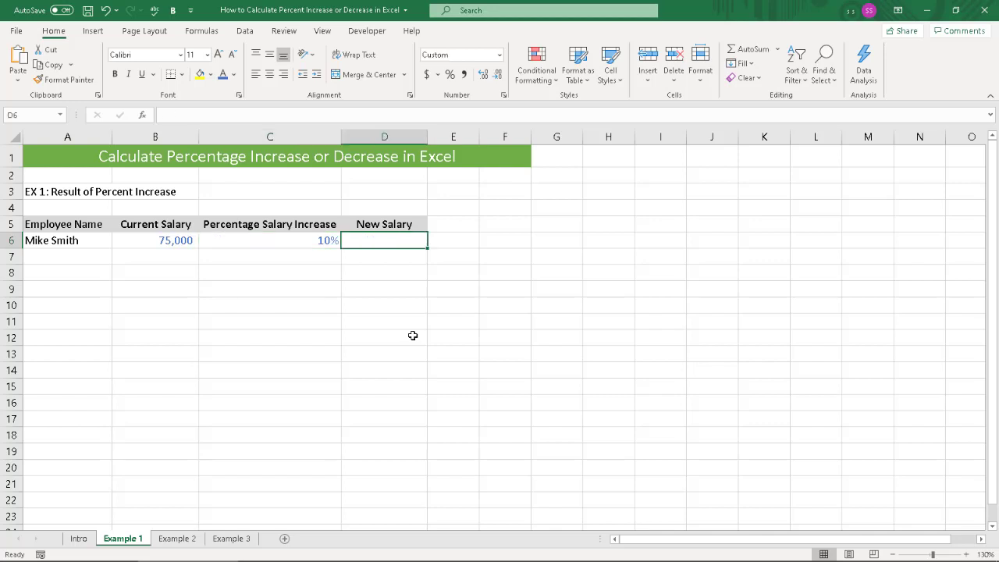
{"action": "type", "text": "="}
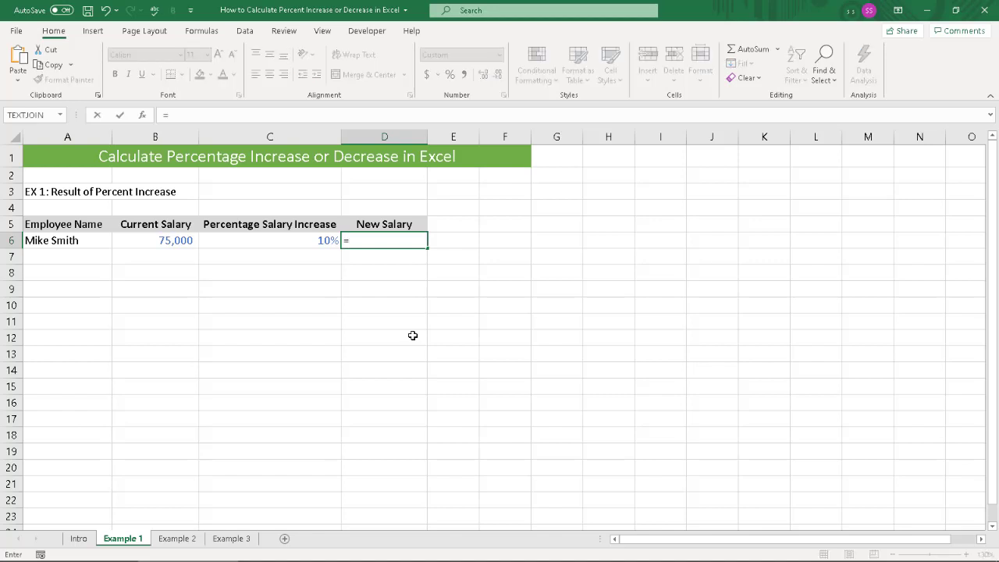
{"action": "key", "text": "Left"}
{"action": "key", "text": "Left"}
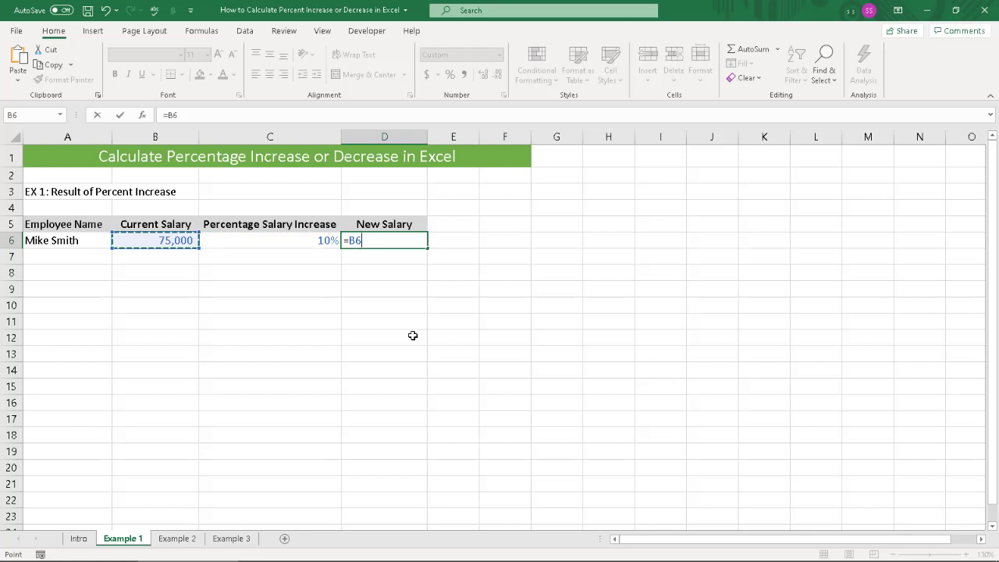
{"action": "type", "text": "*(1+"}
{"action": "key", "text": "Left"}
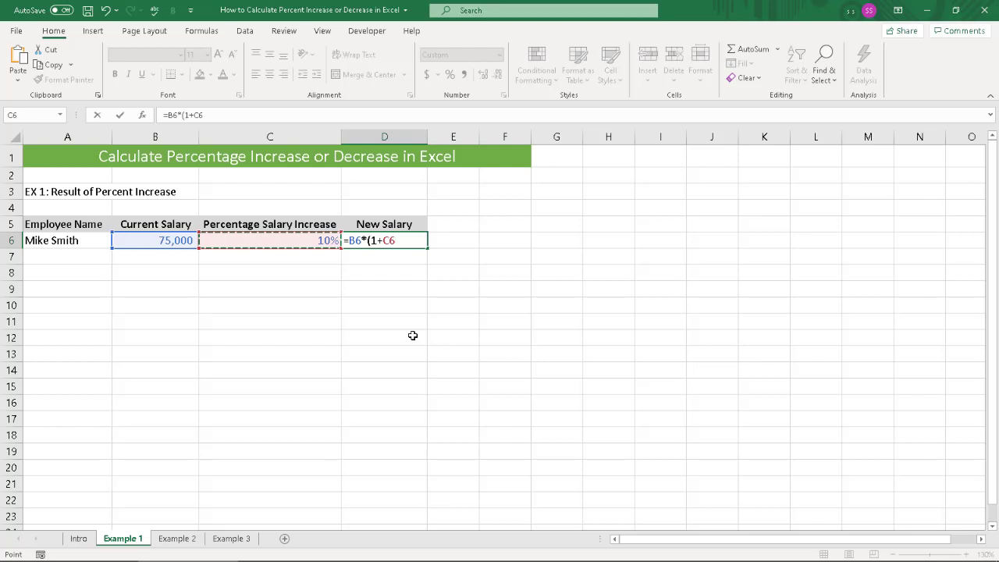
{"action": "type", "text": ")"}
{"action": "key", "text": "Tab"}
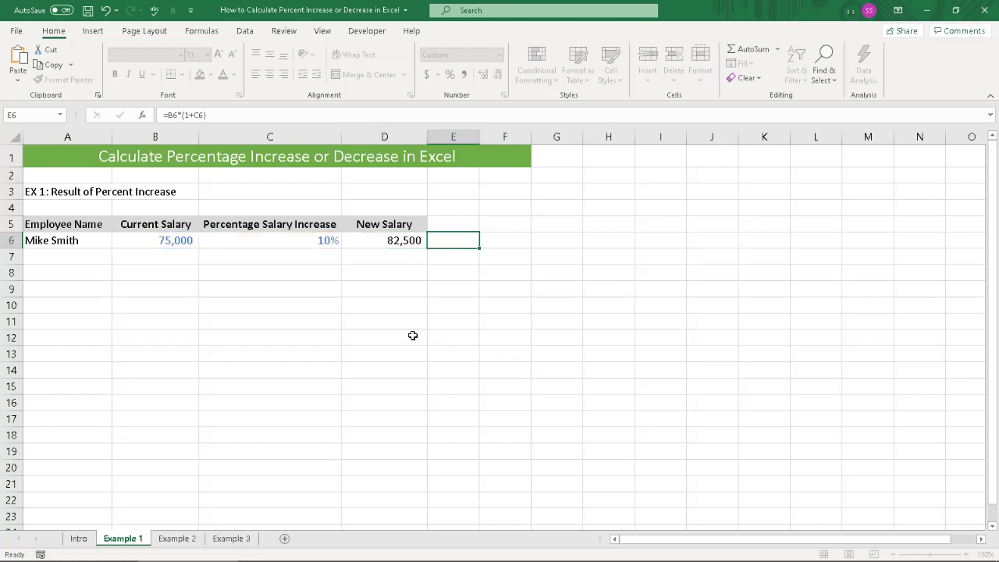
Step: Set the percentage salary increase in cell C6 to 5%
{"action": "key", "text": "Down"}
{"action": "key", "text": "Left"}
{"action": "key", "text": "Left"}
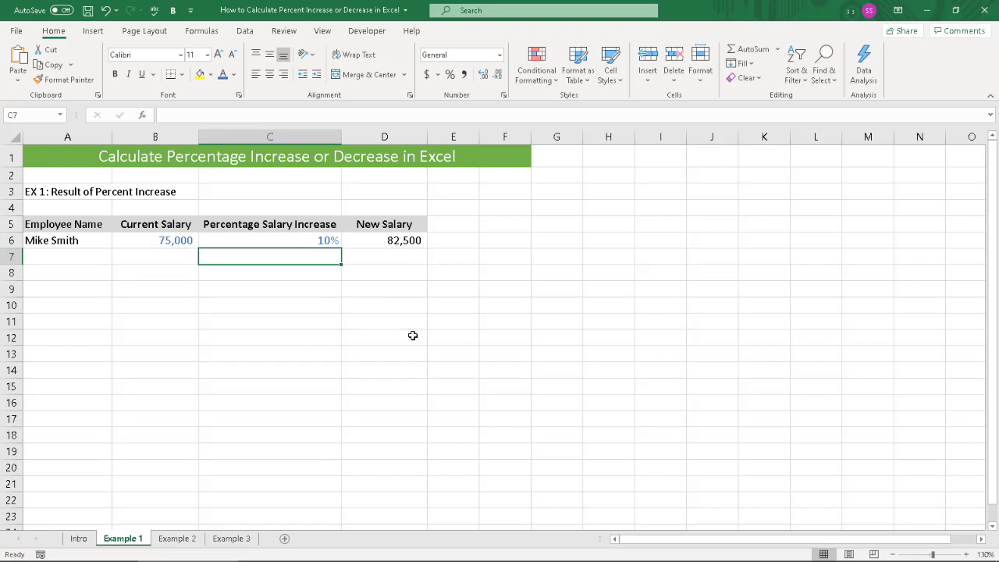
{"action": "key", "text": "Up"}
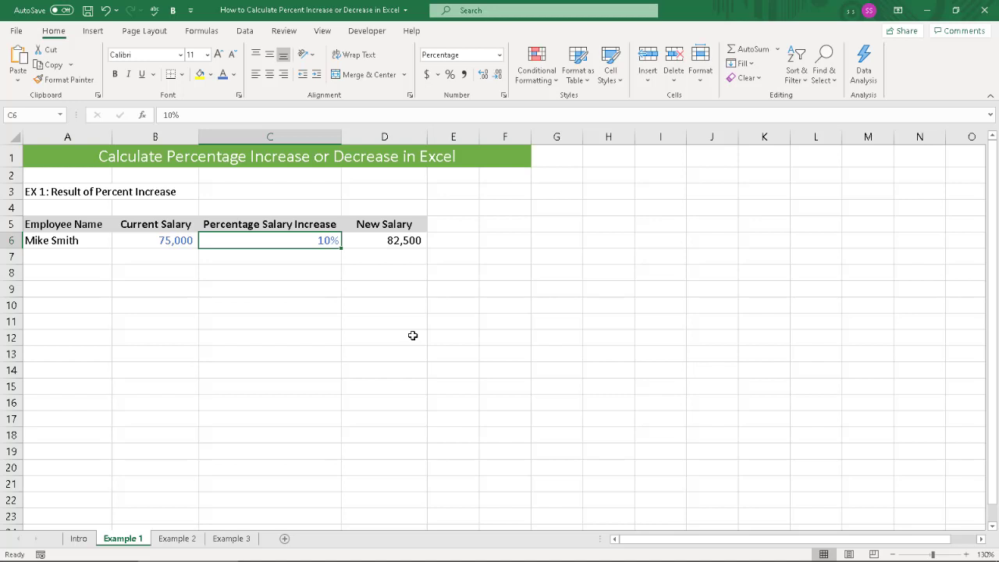
{"action": "type", "text": "5"}
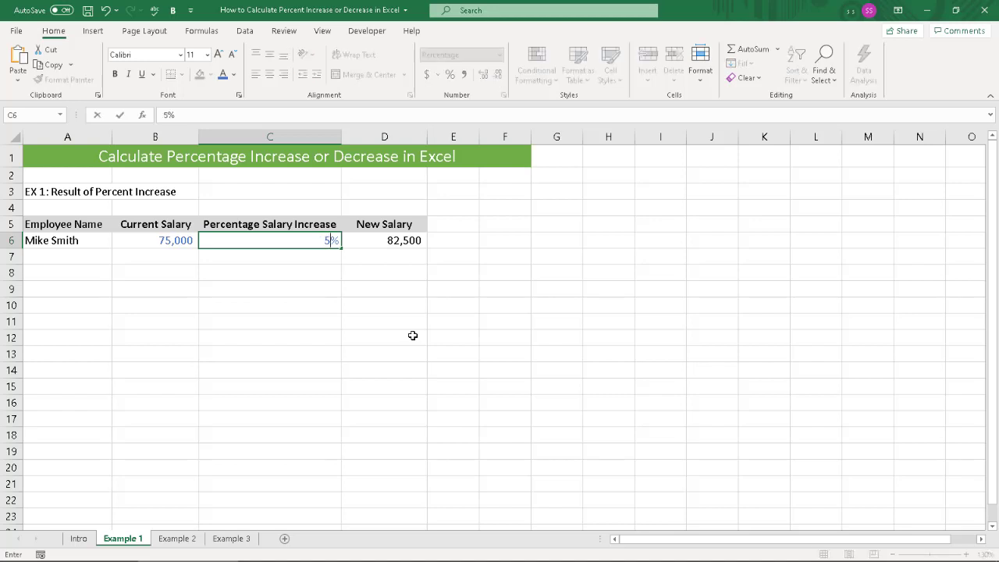
{"action": "key", "text": "Return"}
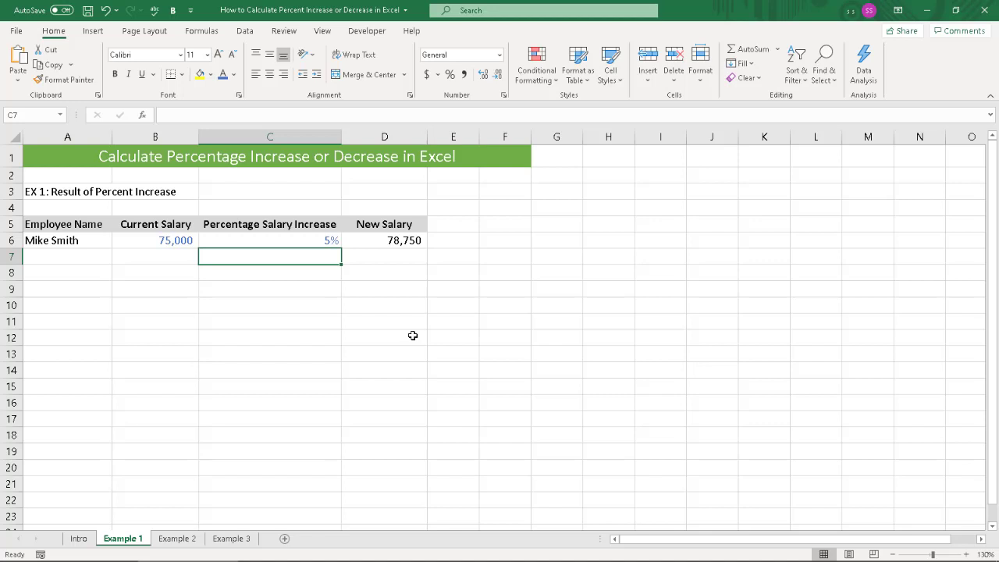
Step: Set the percentage salary increase in cell C6 to 10%
{"action": "key", "text": "Up"}
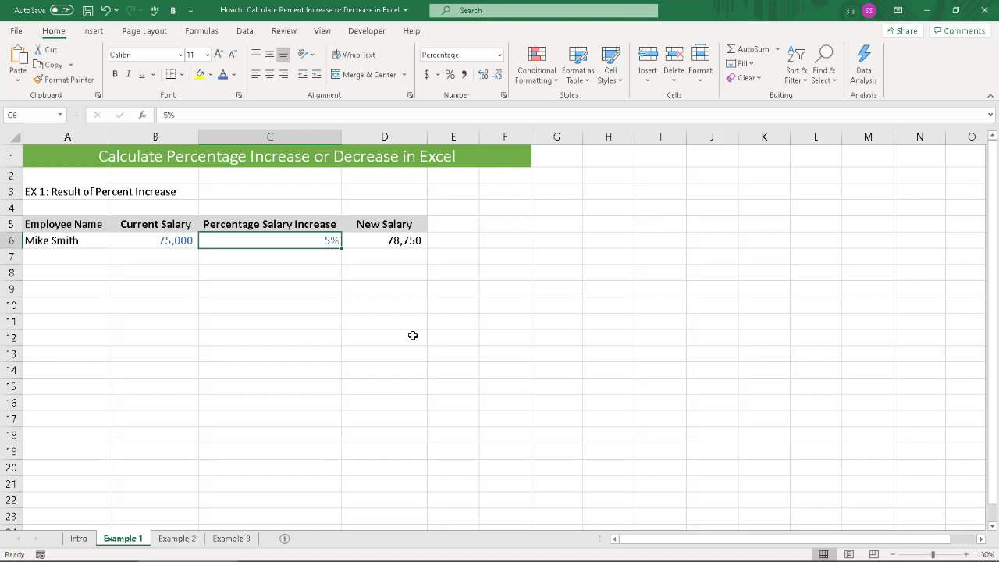
{"action": "type", "text": "10"}
{"action": "key", "text": "Return"}
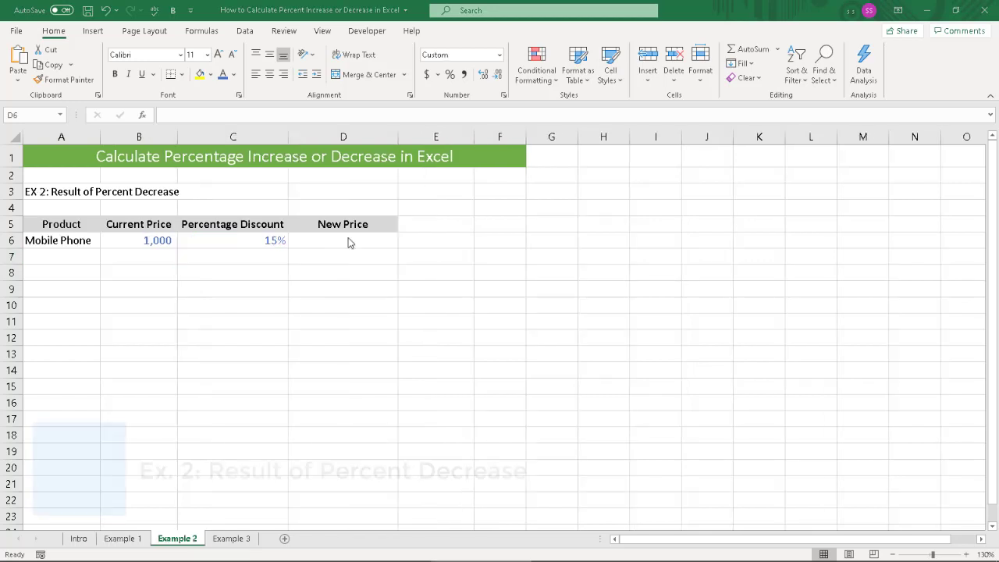
Step: Calculate the mobile phone's new price on the Example 2 sheet by entering =B6*(1-C6) in cell D6
{"action": "left_click", "coordinate": [349, 238]}
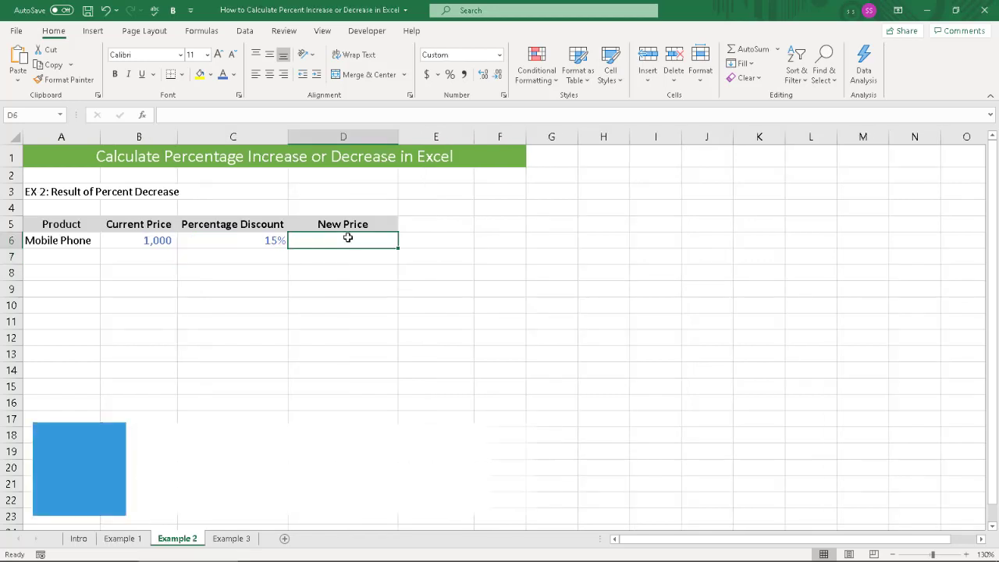
{"action": "key", "text": "Left"}
{"action": "key", "text": "Left"}
{"action": "key", "text": "Left"}
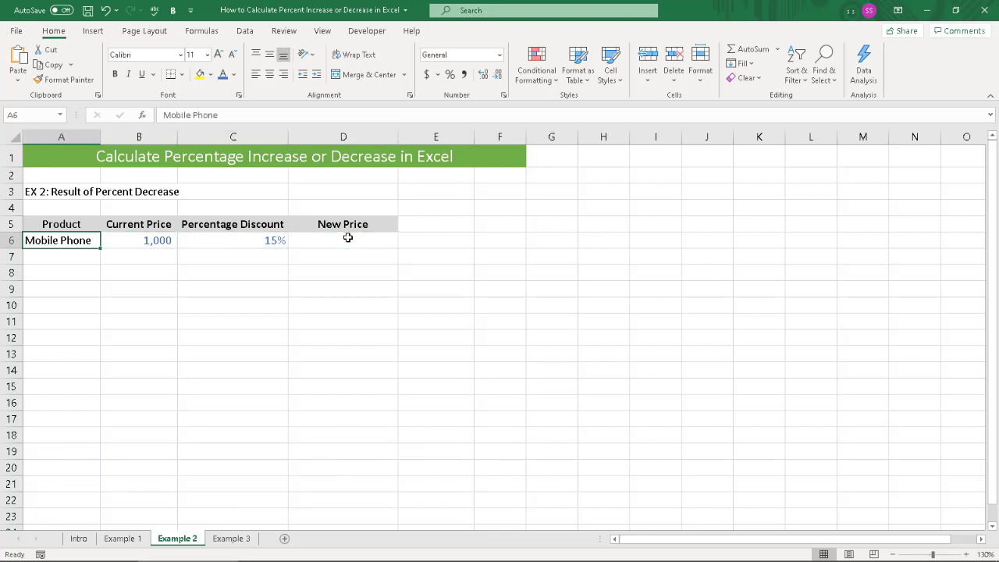
{"action": "key", "text": "Right"}
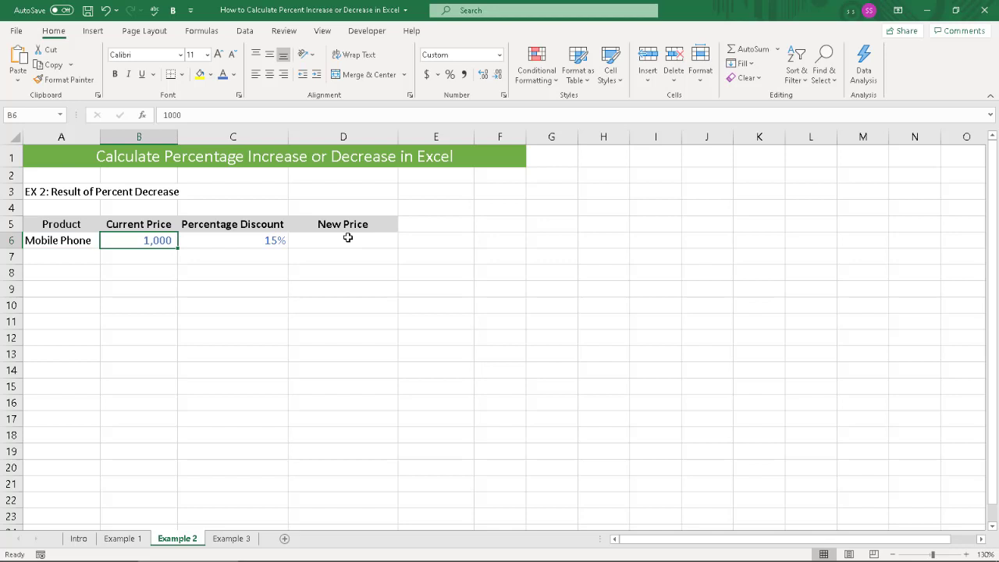
{"action": "key", "text": "Right"}
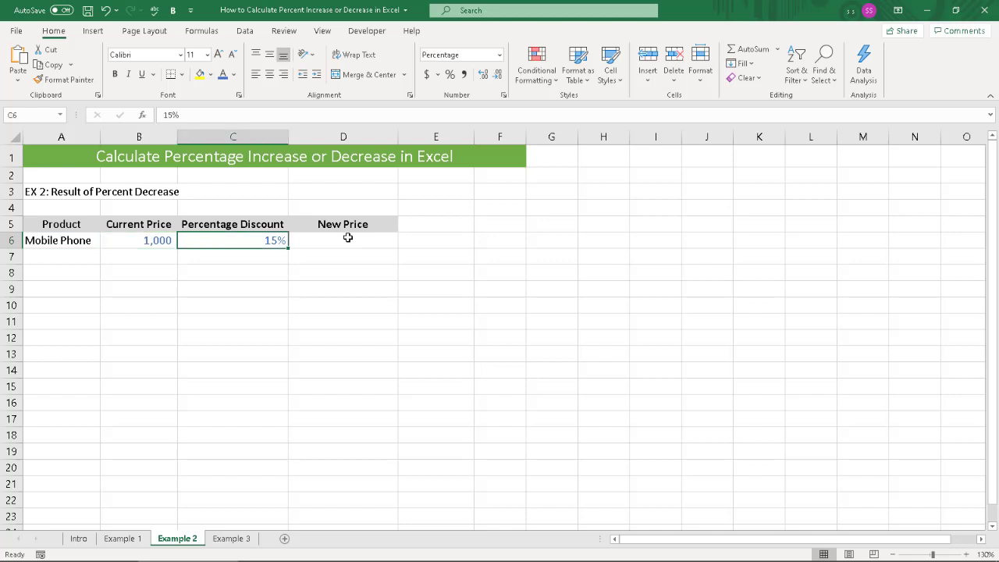
{"action": "key", "text": "Right"}
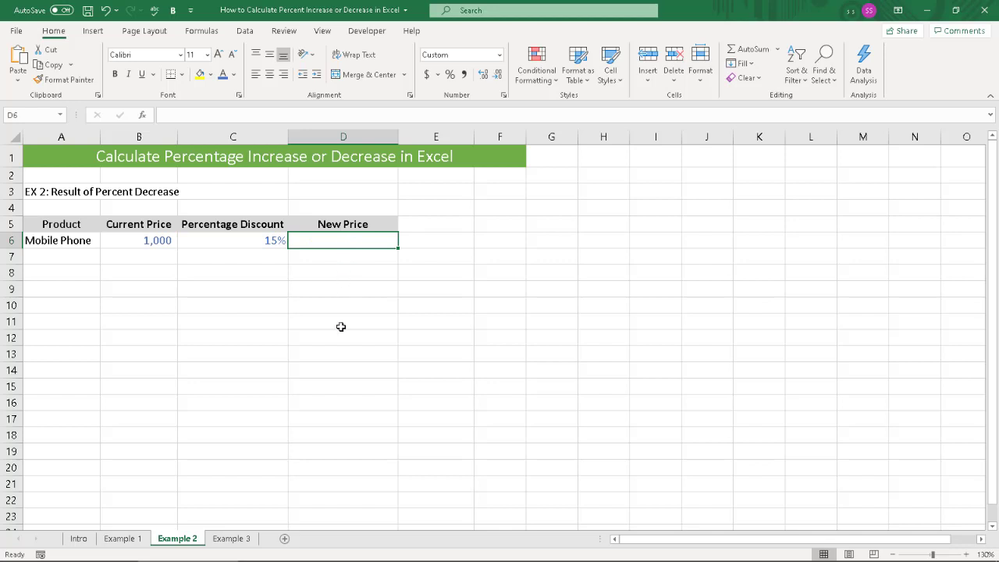
{"action": "type", "text": "="}
{"action": "key", "text": "Left"}
{"action": "key", "text": "Left"}
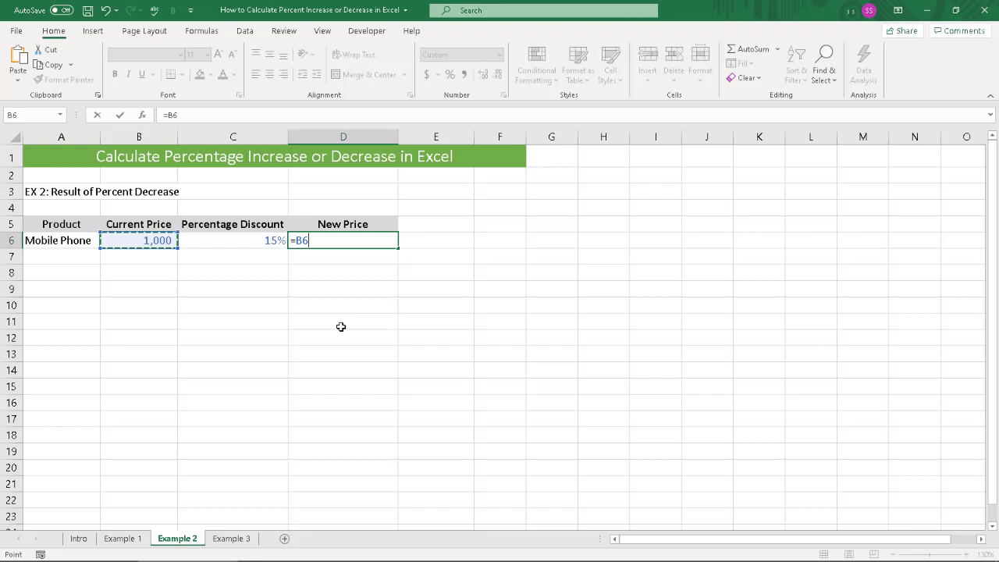
{"action": "type", "text": "*(1-"}
{"action": "key", "text": "Left"}
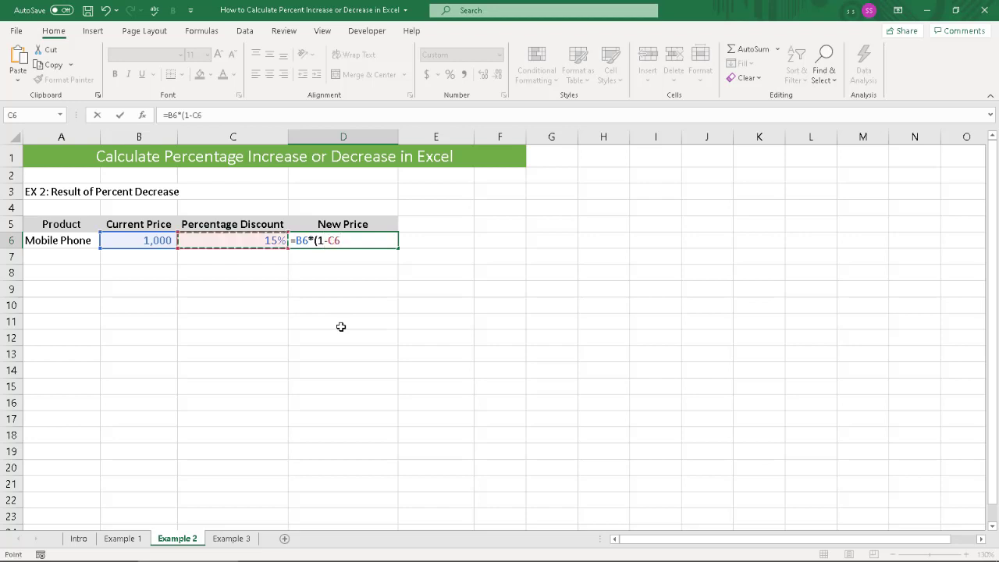
{"action": "type", "text": ")"}
{"action": "key", "text": "Tab"}
{"action": "key", "text": "Down"}
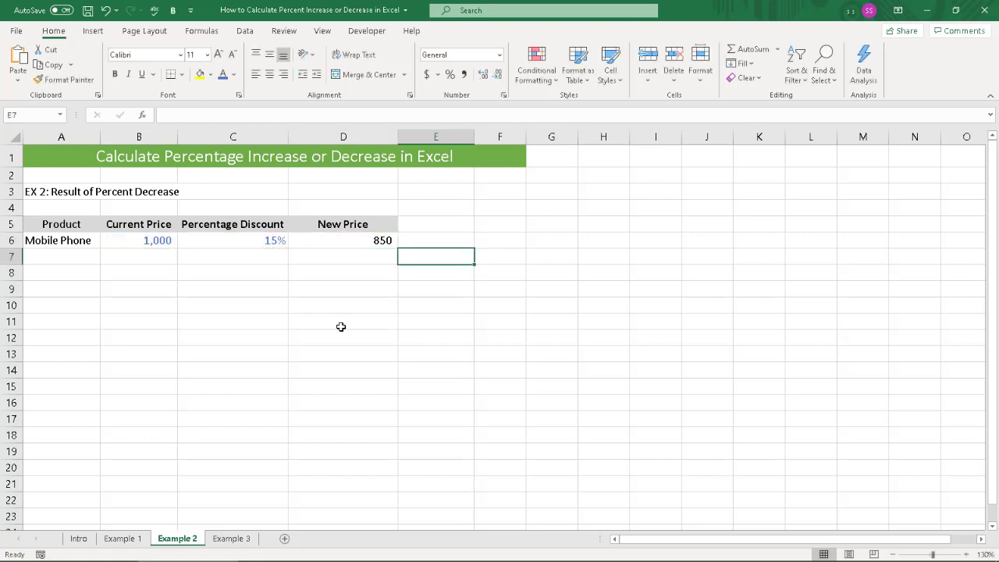
{"action": "key", "text": "Left"}
{"action": "key", "text": "Left"}
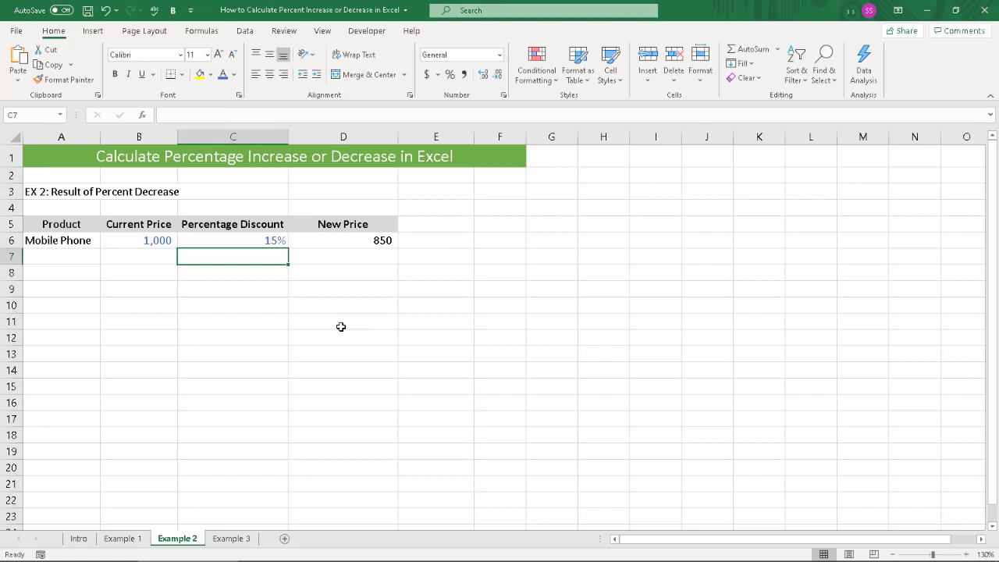
{"action": "key", "text": "Right"}
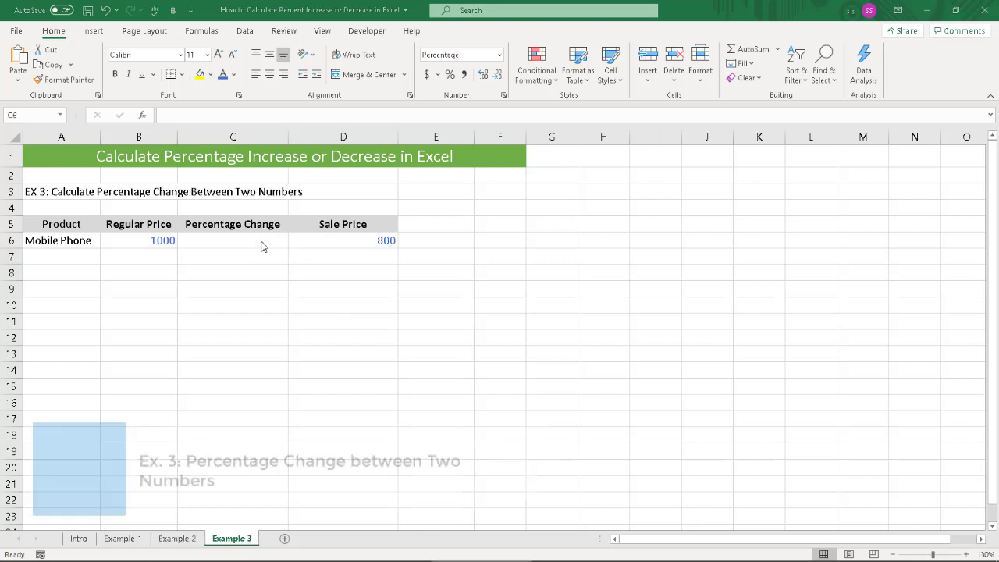
Step: Calculate the percentage change between regular and sale price on the Example 3 sheet by entering =D6/B6-1 in cell C6
{"action": "left_click", "coordinate": [261, 241]}
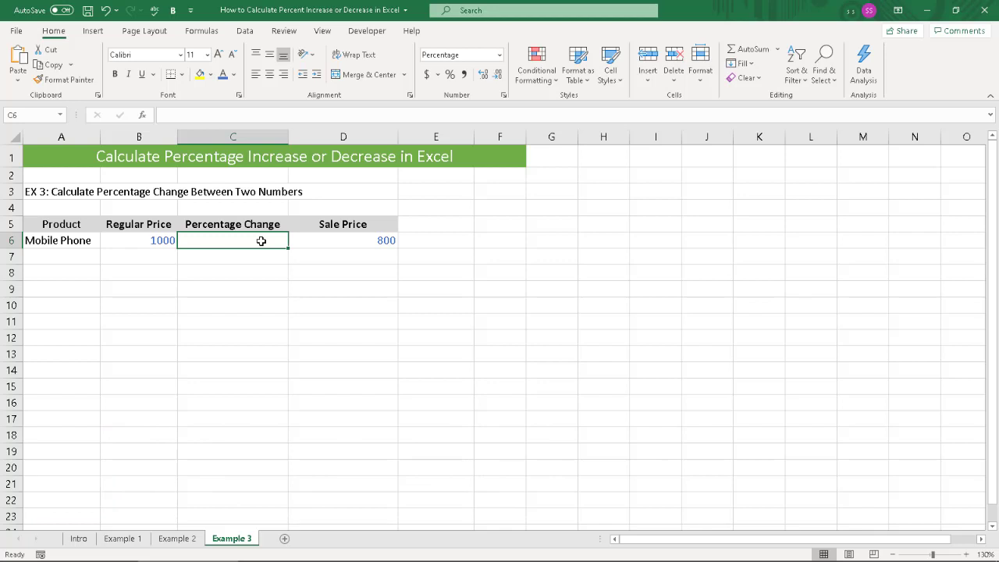
{"action": "left_click", "coordinate": [67, 242]}
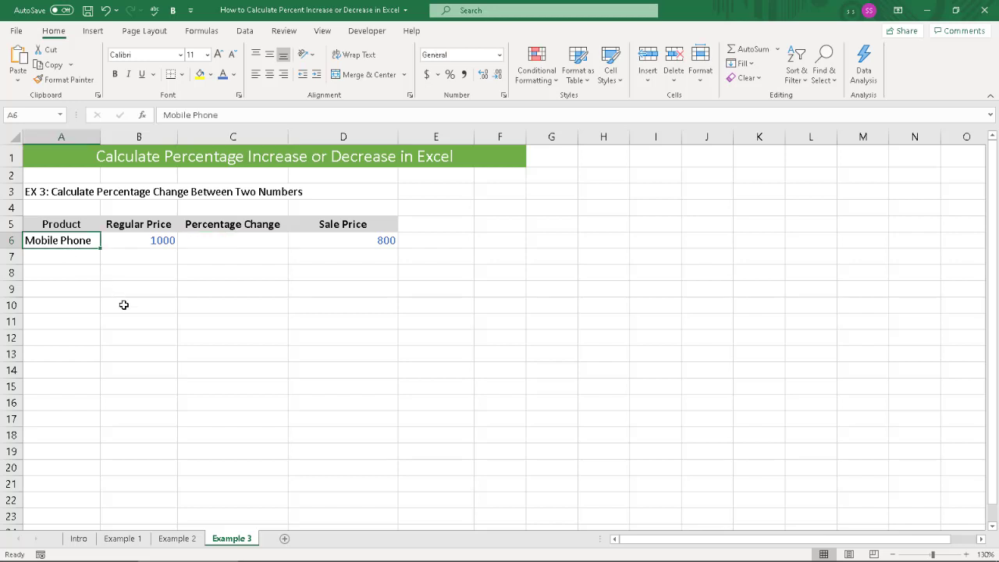
{"action": "key", "text": "Right"}
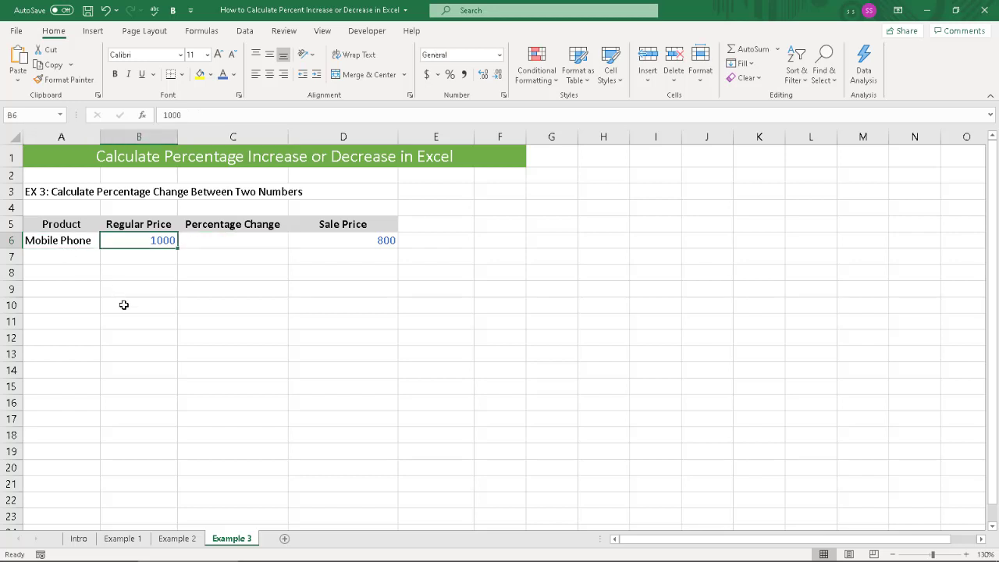
{"action": "key", "text": "Right"}
{"action": "key", "text": "Right"}
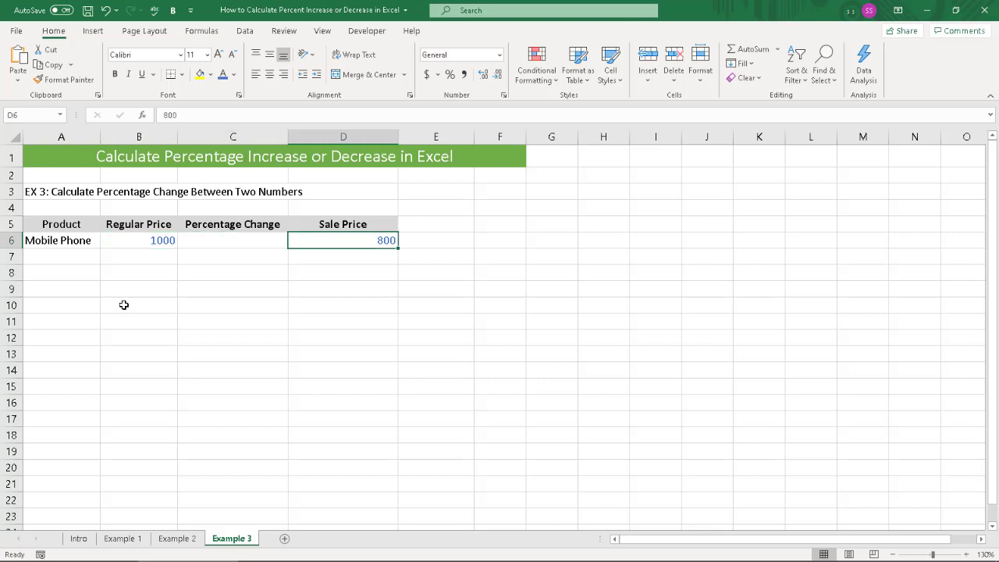
{"action": "key", "text": "Left"}
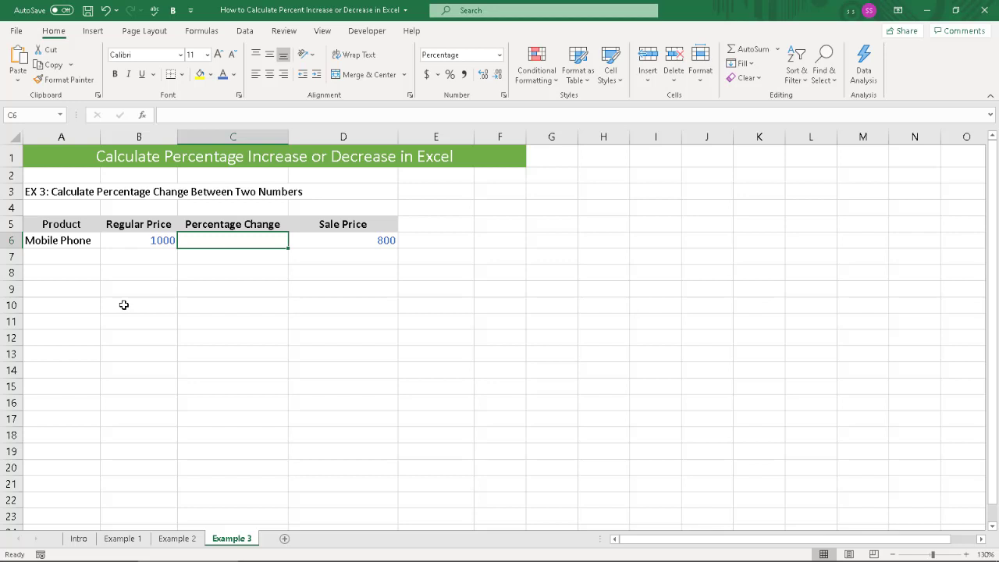
{"action": "type", "text": "="}
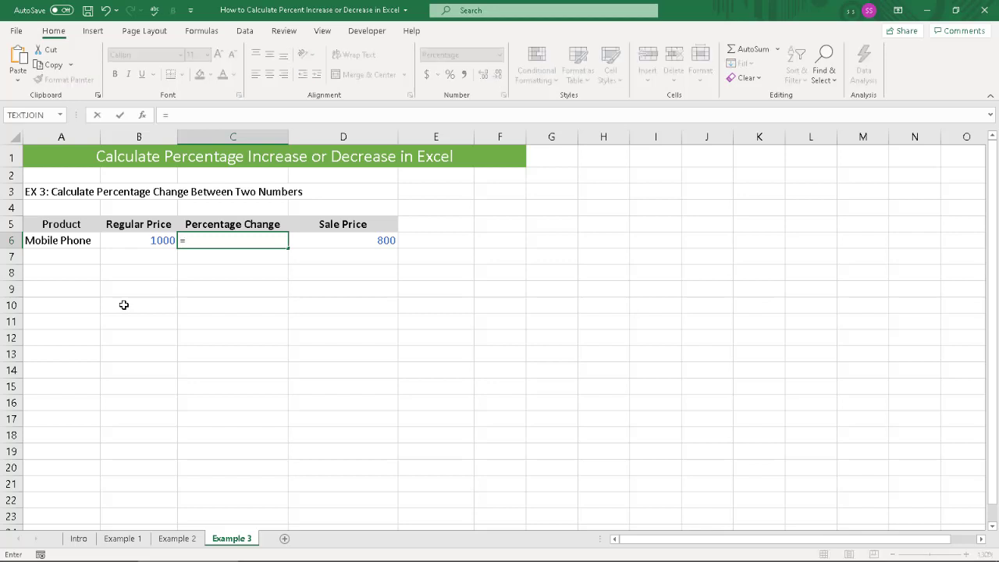
{"action": "left_click", "coordinate": [344, 241]}
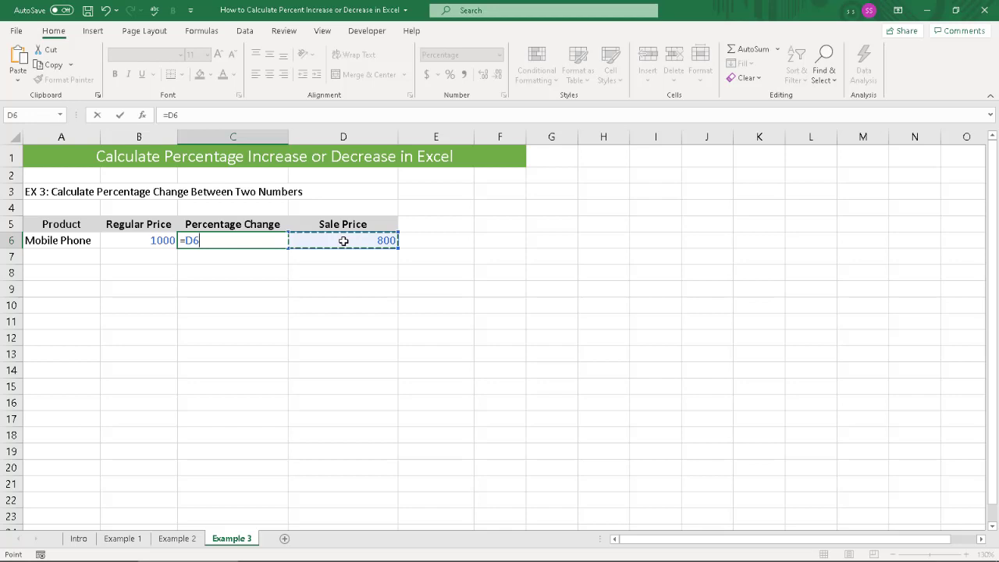
{"action": "type", "text": "/"}
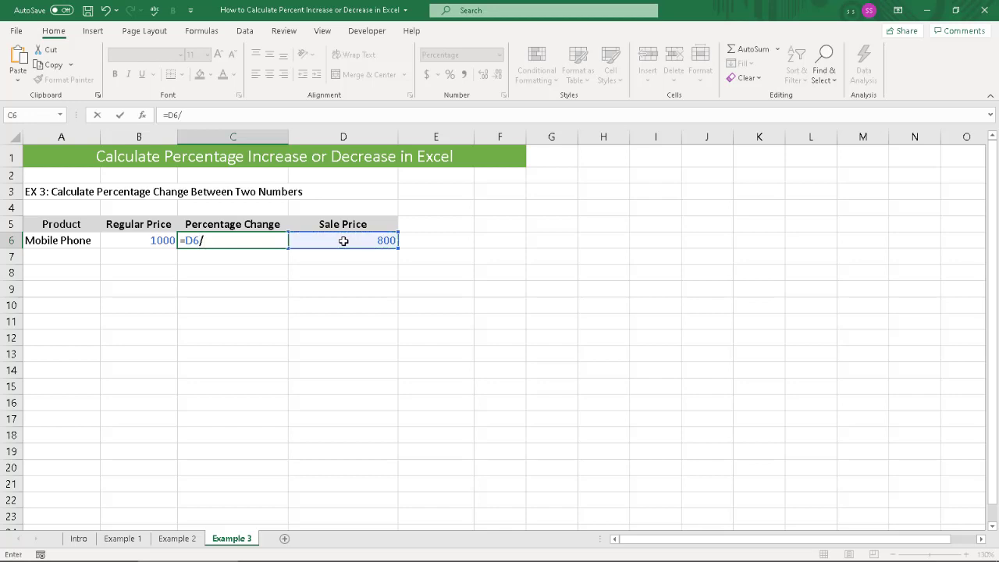
{"action": "left_click", "coordinate": [156, 239]}
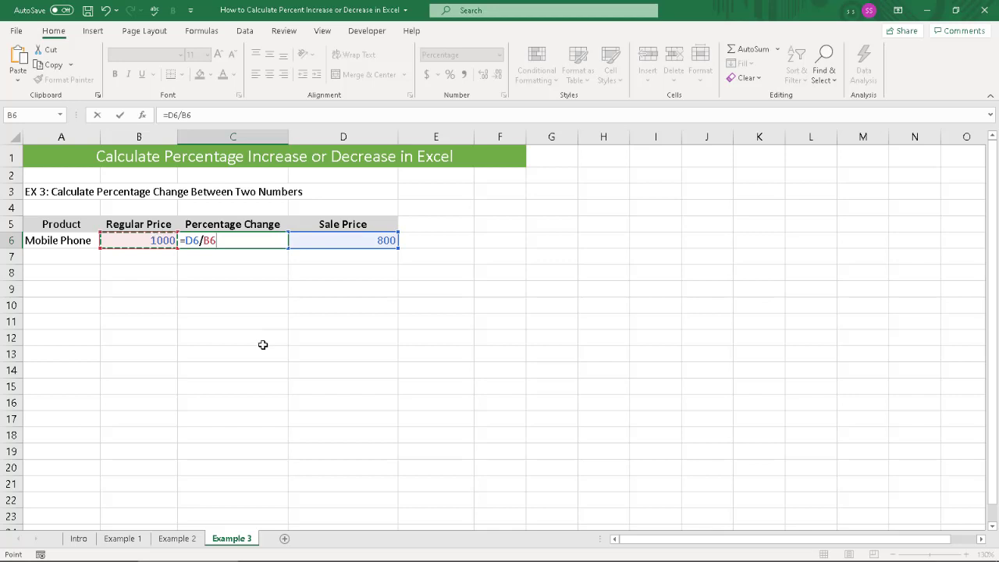
{"action": "type", "text": "-1"}
{"action": "key", "text": "Tab"}
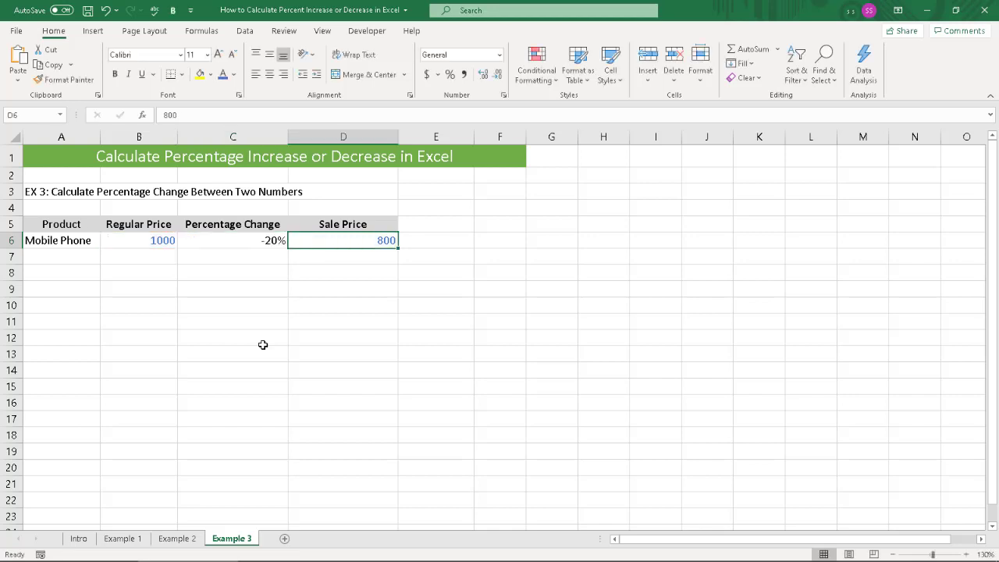
Step: Set the mobile phone's sale price in cell D6 to 1200 and return to the percentage change formula in cell C6
{"action": "left_click", "coordinate": [234, 259]}
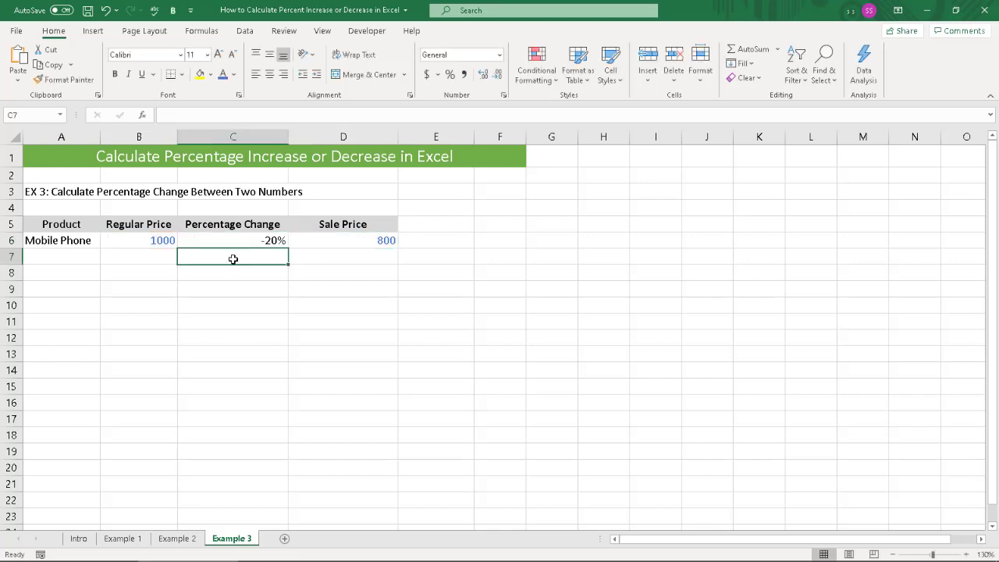
{"action": "key", "text": "Up"}
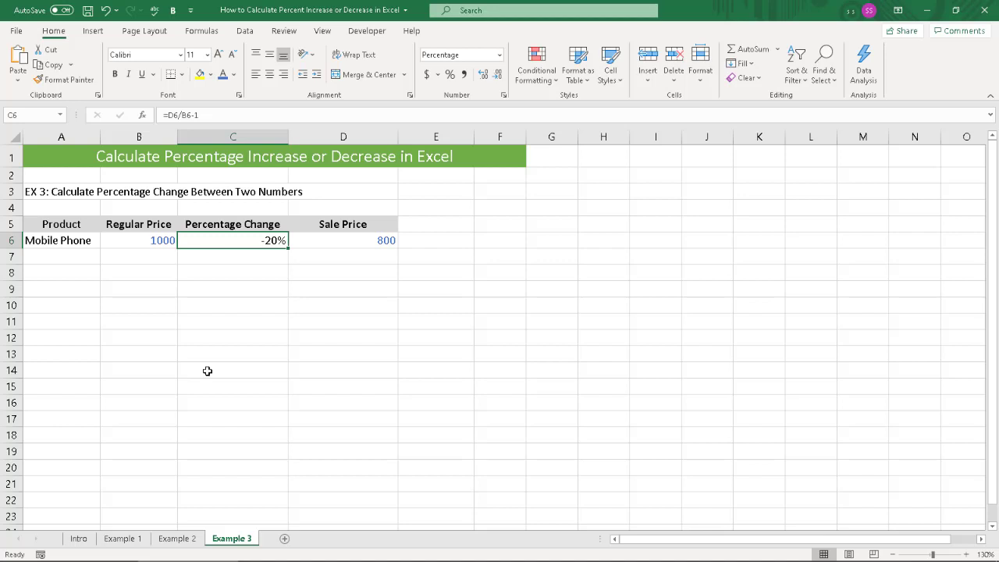
{"action": "key", "text": "Right"}
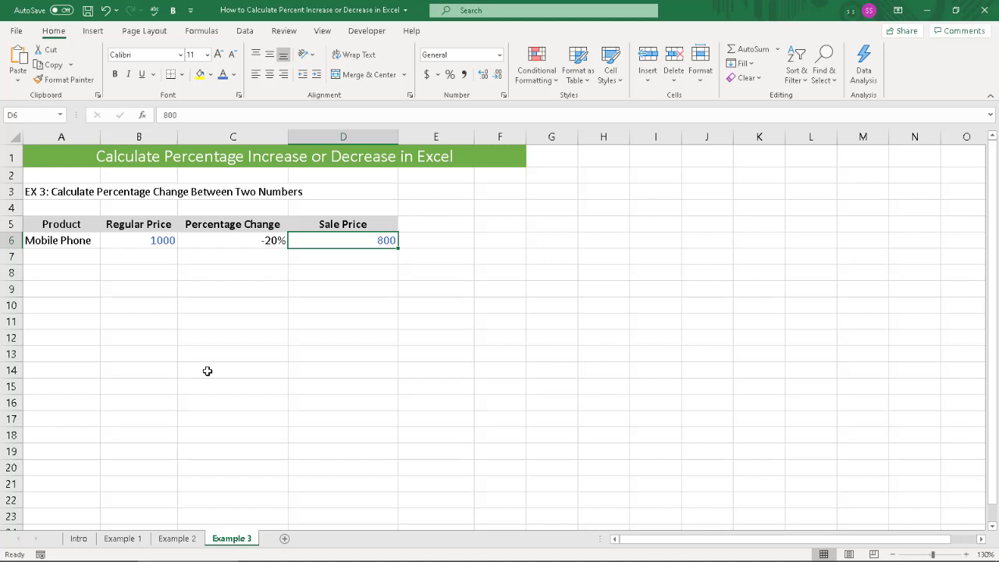
{"action": "type", "text": "1200"}
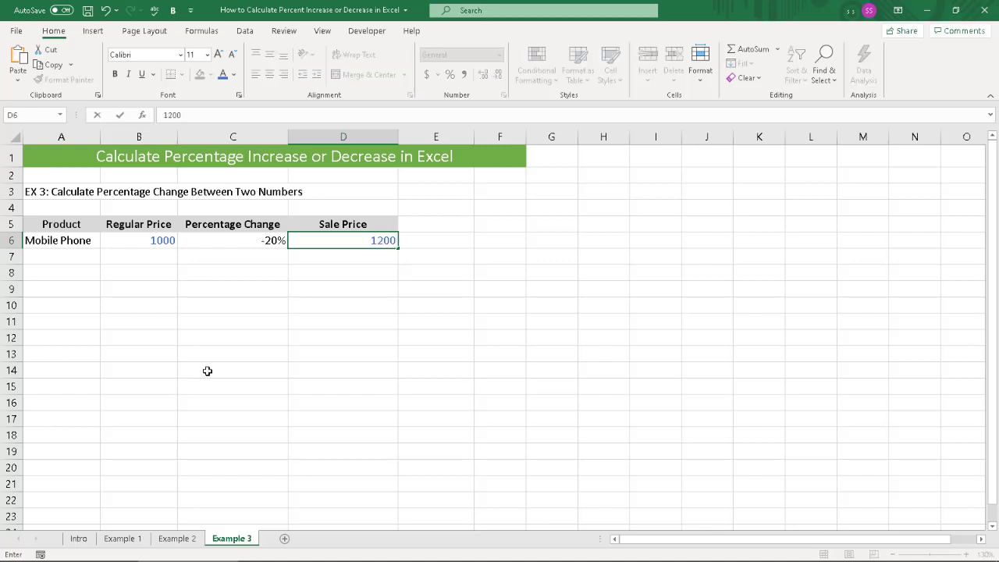
{"action": "key", "text": "Return"}
{"action": "key", "text": "Left"}
{"action": "key", "text": "Up"}
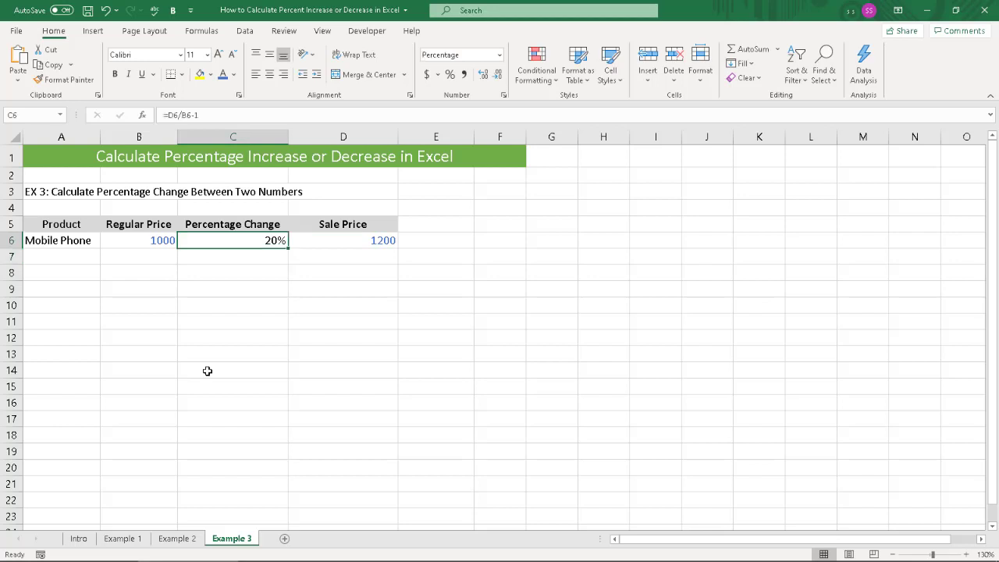
Step: Set the mobile phone's sale price in cell D6 to 800 and reselect the percentage change cell C6
{"action": "key", "text": "Right"}
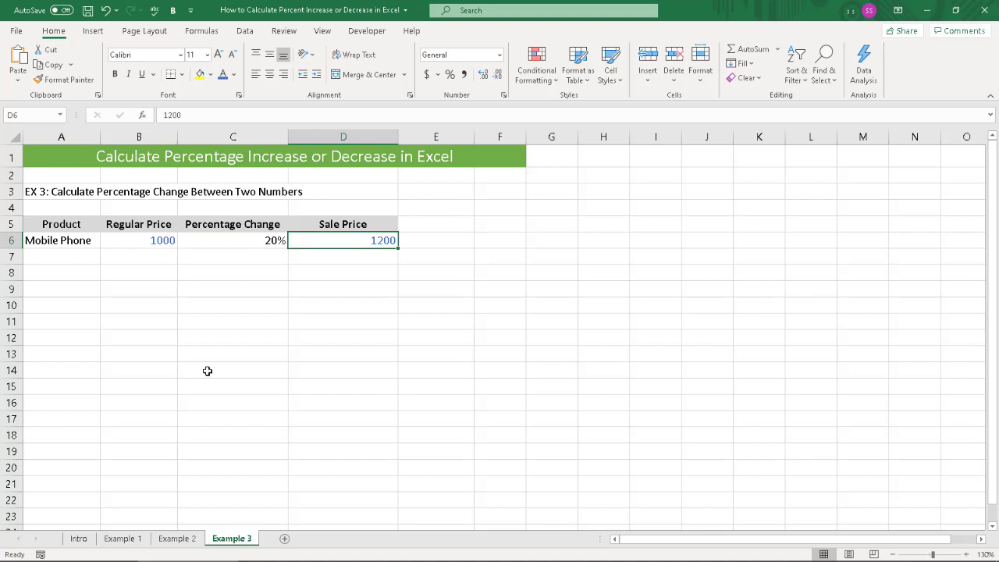
{"action": "type", "text": "800"}
{"action": "key", "text": "Return"}
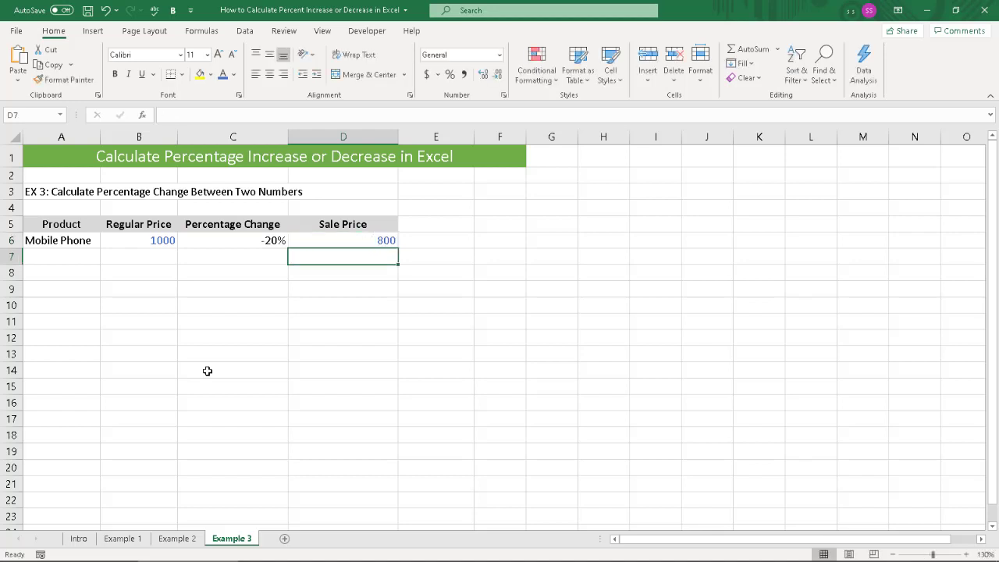
{"action": "key", "text": "Left"}
{"action": "key", "text": "Up"}
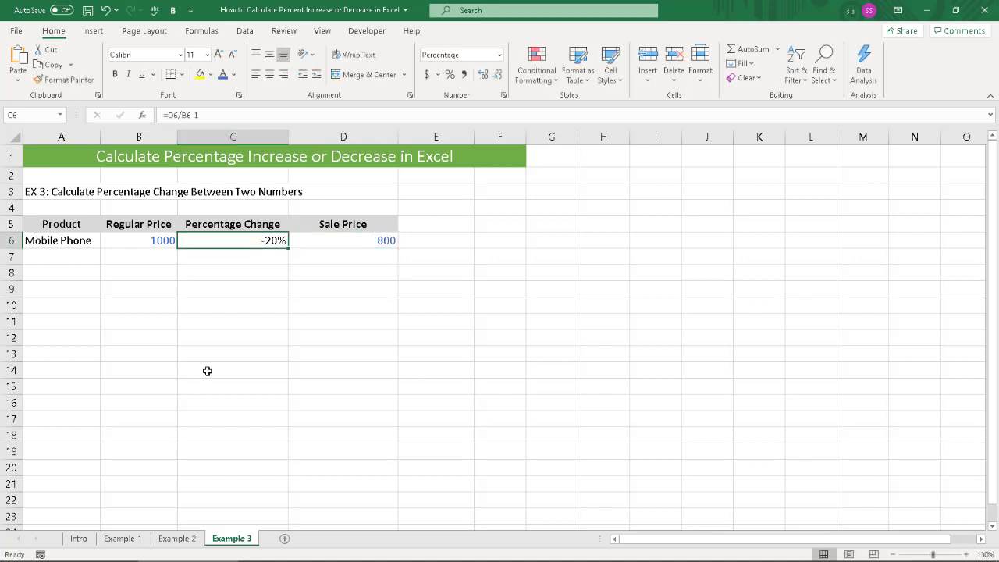